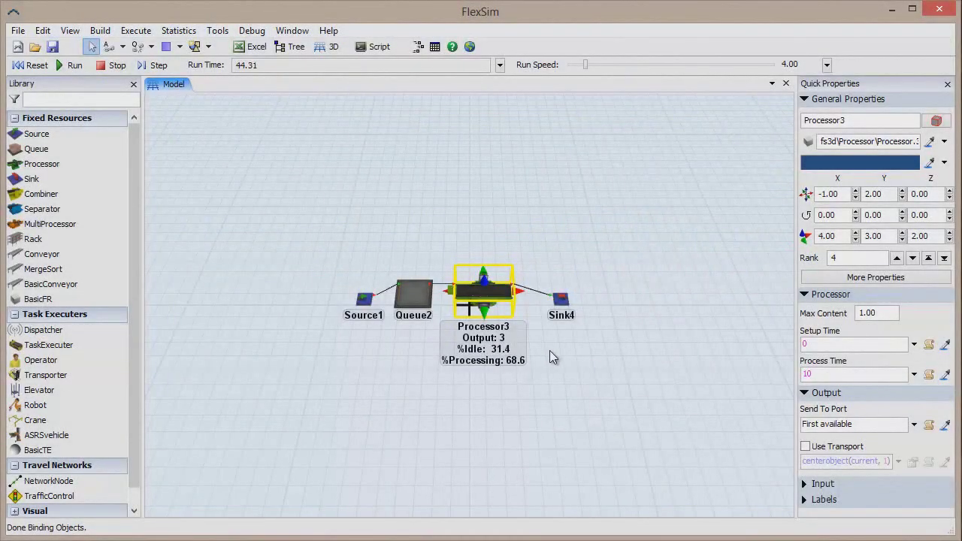
Step: Deselect Processor3 and start a fresh, empty model at run time 0.00
{"action": "left_click", "coordinate": [549, 351]}
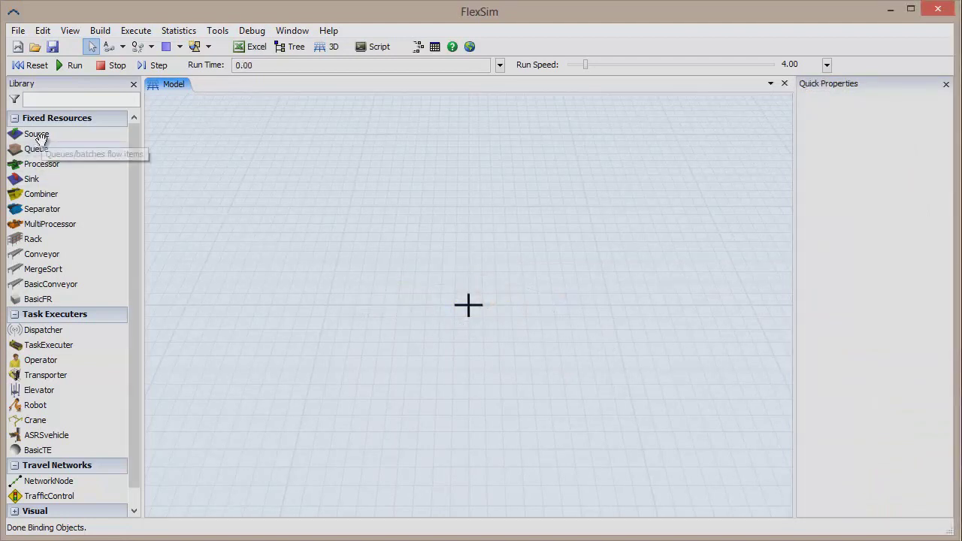
Step: Place a Source, Queue, Processor and Sink in a row on the grid
{"action": "left_click_drag", "start_coordinate": [314, 289], "coordinate": [316, 289]}
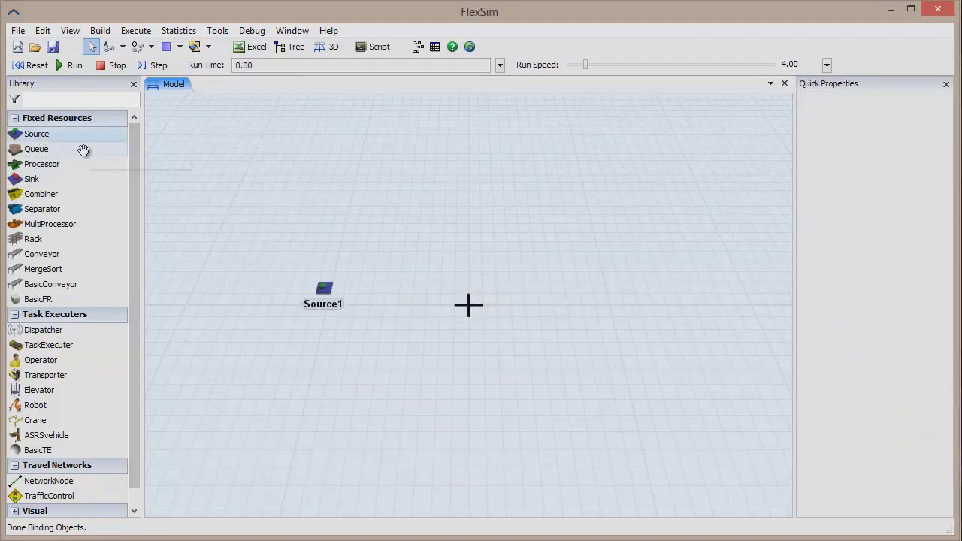
{"action": "left_click_drag", "start_coordinate": [81, 148], "coordinate": [396, 292]}
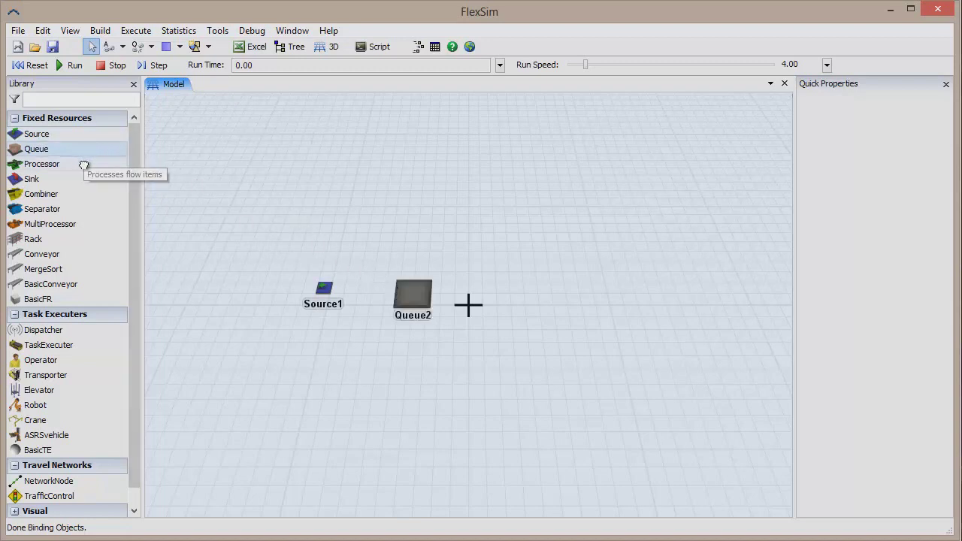
{"action": "left_click_drag", "start_coordinate": [75, 165], "coordinate": [504, 285]}
{"action": "left_click_drag", "start_coordinate": [102, 178], "coordinate": [614, 290]}
Step: Connect Source1 through Queue2 and Processor3 to Sink4, and move Source1 closer to Queue2
{"action": "left_click_drag", "start_coordinate": [324, 290], "coordinate": [413, 294]}
{"action": "left_click_drag", "start_coordinate": [496, 300], "coordinate": [627, 291]}
{"action": "left_click", "coordinate": [511, 294]}
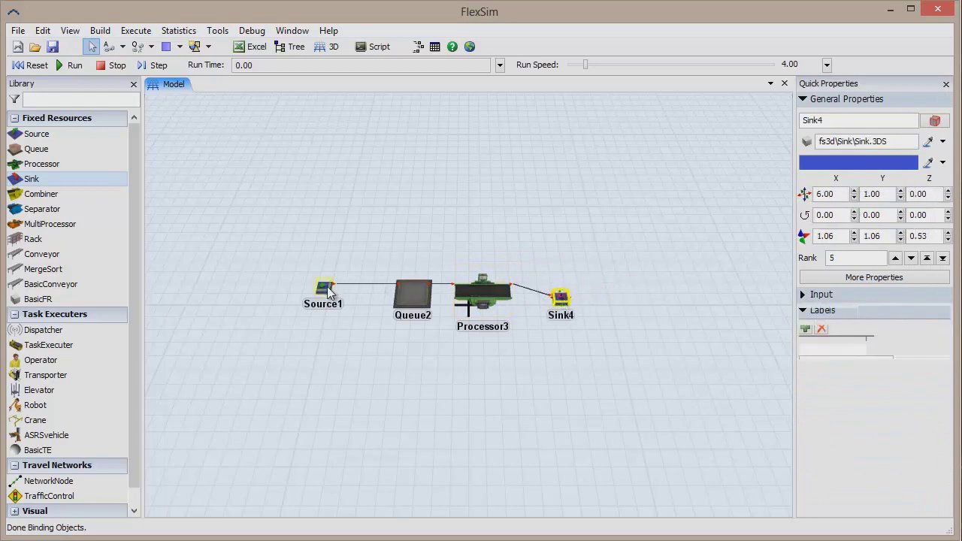
{"action": "left_click_drag", "start_coordinate": [322, 287], "coordinate": [364, 300]}
{"action": "left_click", "coordinate": [434, 344]}
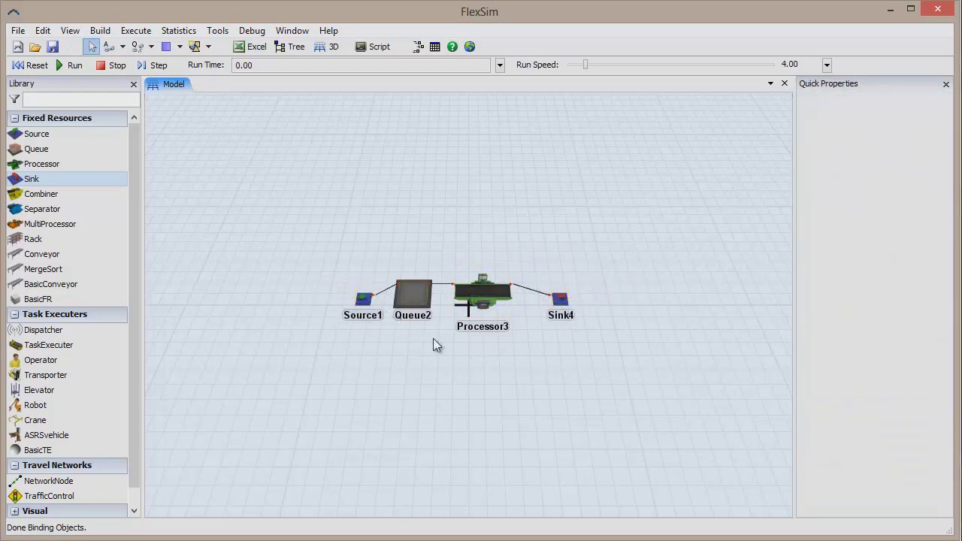
Step: Colour Processor3 red by sampling the model's red arrow, then narrow the window to show the browser
{"action": "left_click", "coordinate": [489, 299]}
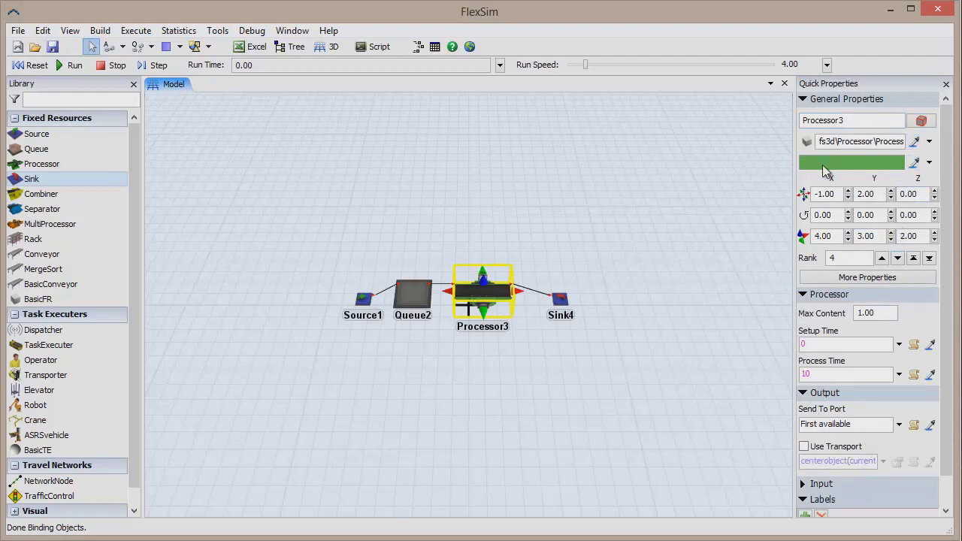
{"action": "left_click", "coordinate": [916, 167]}
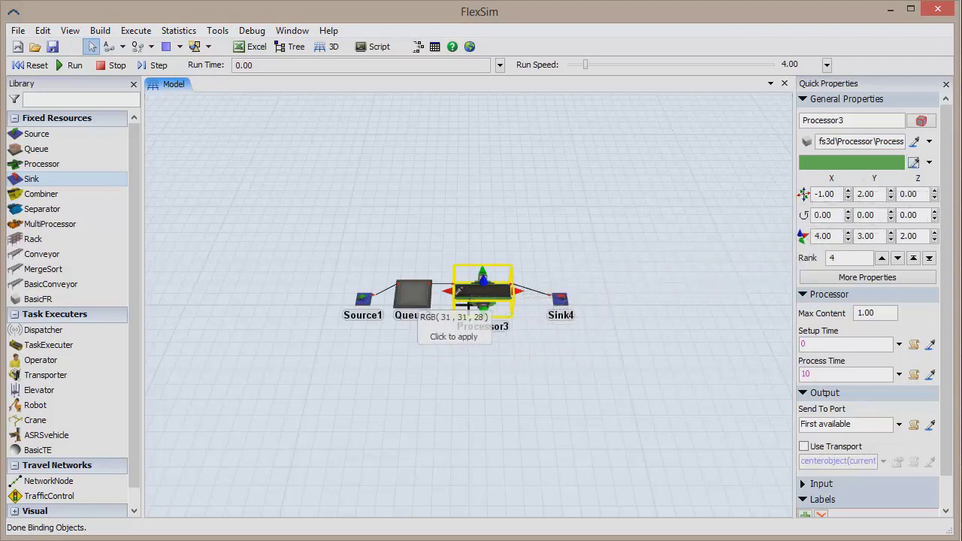
{"action": "left_click", "coordinate": [450, 294]}
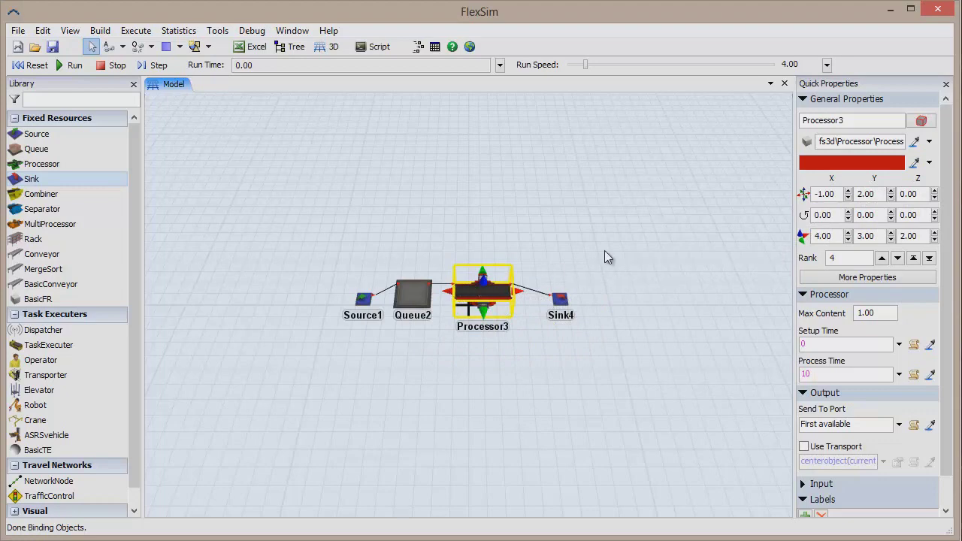
{"action": "left_click_drag", "start_coordinate": [953, 164], "coordinate": [667, 166]}
Step: Give Processor3 the Google logo's orange and widen the FlexSim window back out
{"action": "left_click", "coordinate": [631, 164]}
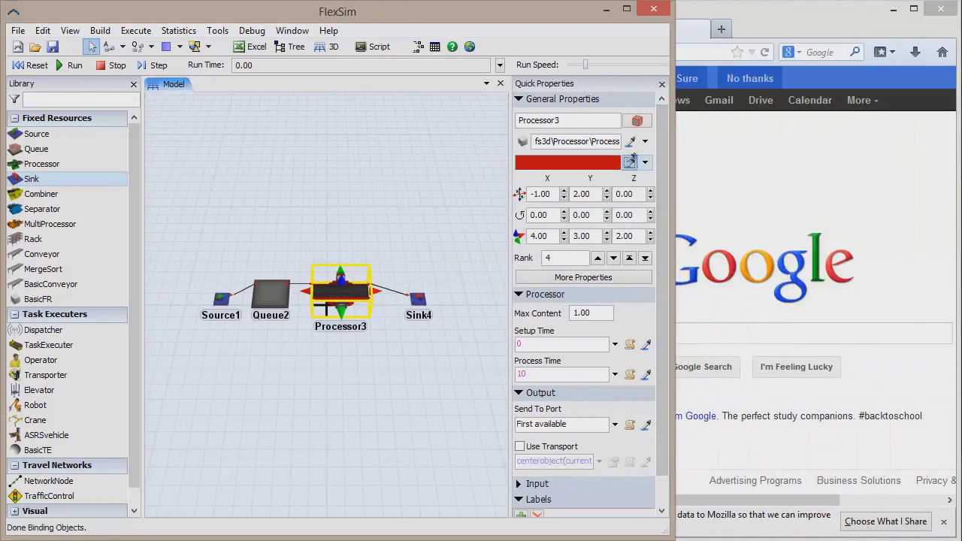
{"action": "left_click", "coordinate": [750, 267]}
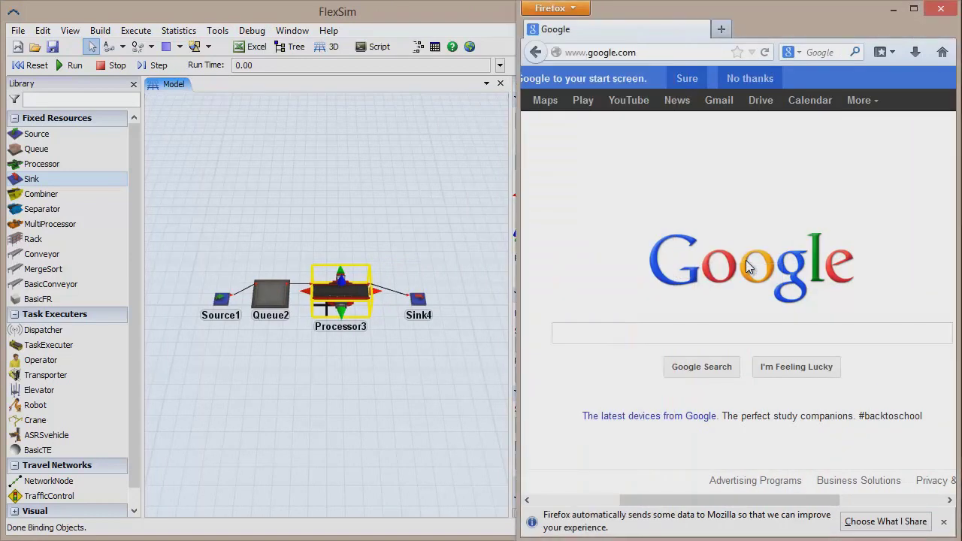
{"action": "left_click", "coordinate": [456, 339]}
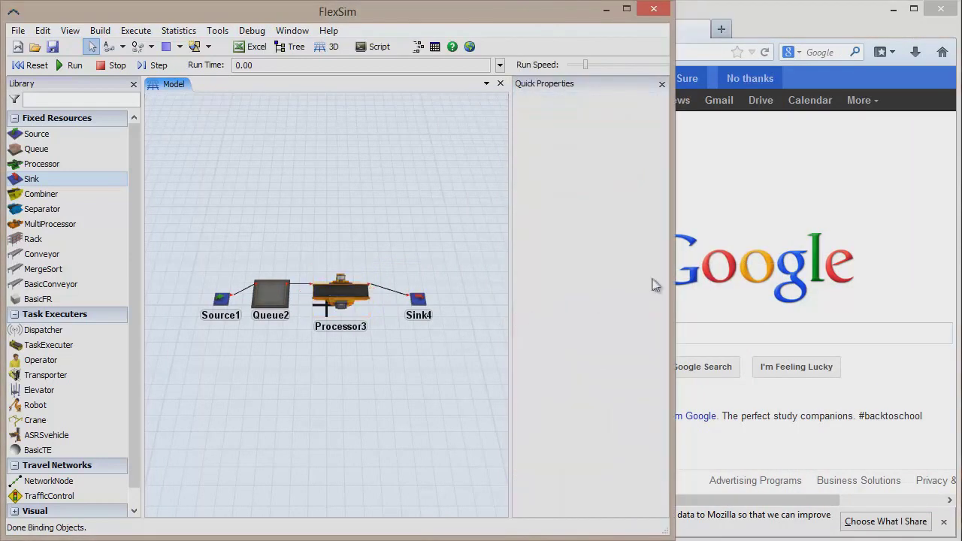
{"action": "left_click_drag", "start_coordinate": [671, 275], "coordinate": [959, 280]}
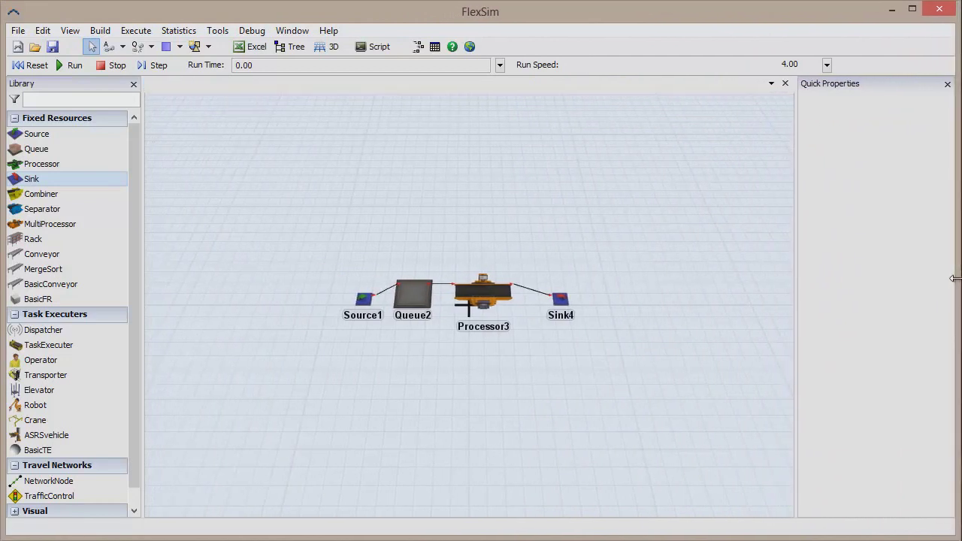
Step: Change Processor3's colour to dark blue from the preset palette
{"action": "left_click", "coordinate": [487, 289]}
{"action": "left_click", "coordinate": [930, 163]}
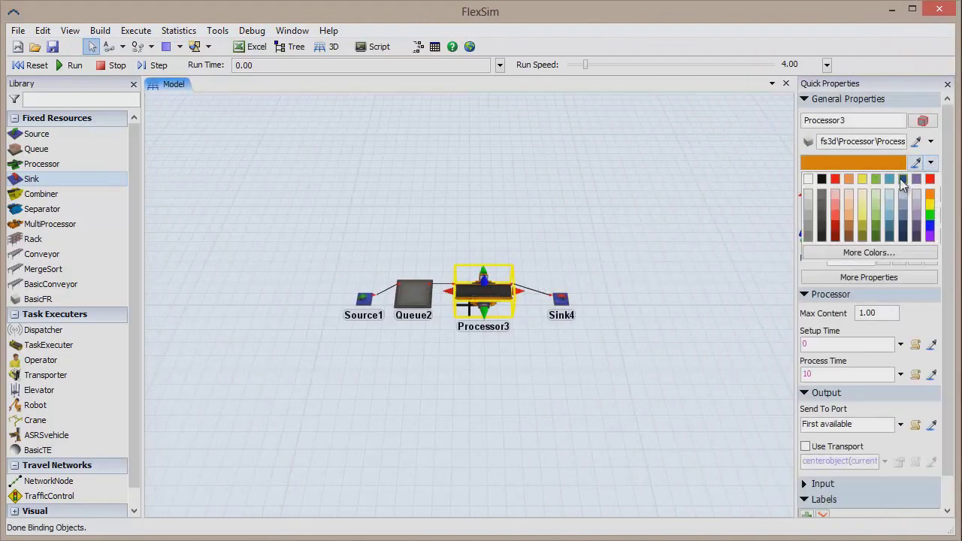
{"action": "left_click", "coordinate": [901, 181]}
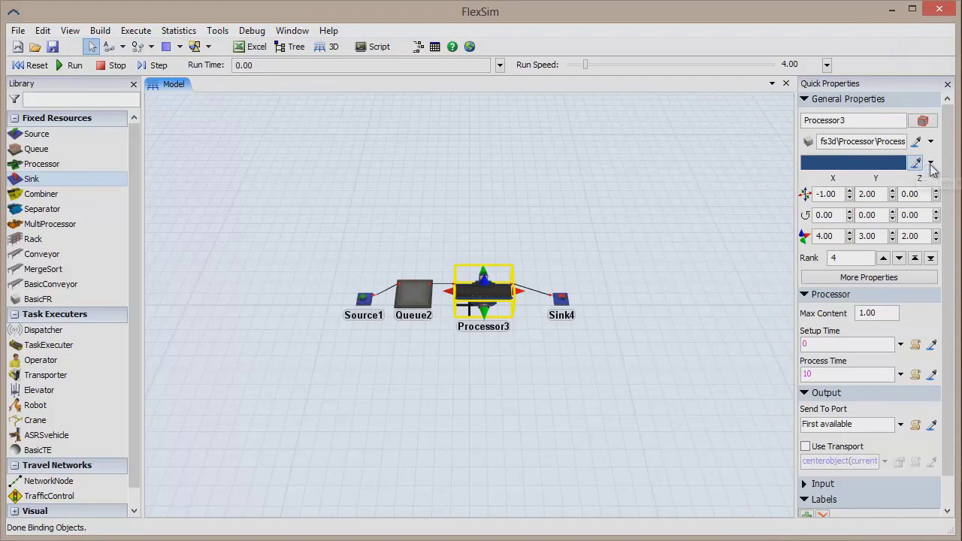
{"action": "left_click", "coordinate": [218, 31]}
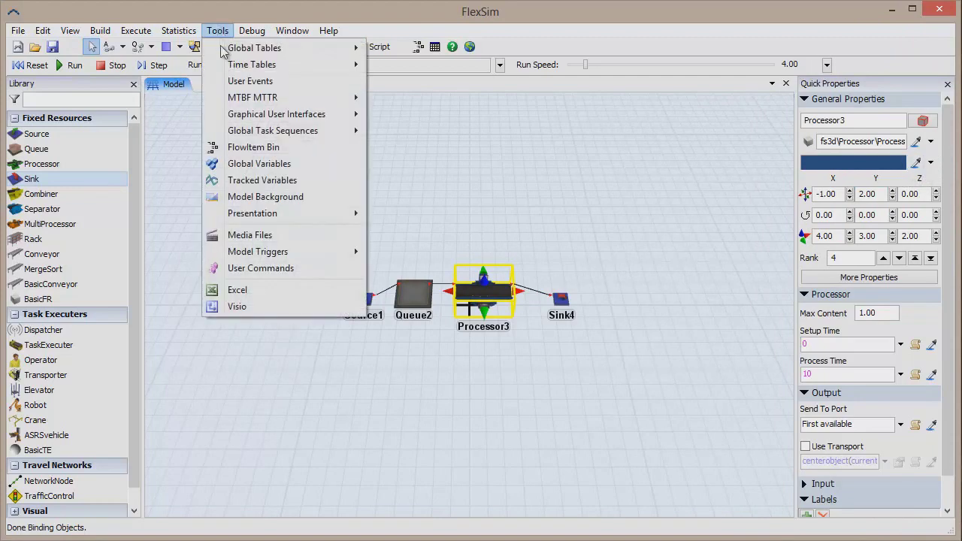
Step: Recolour the Box flow item from brown to blue in the FlowItem Bin, then close the bin
{"action": "left_click", "coordinate": [254, 147]}
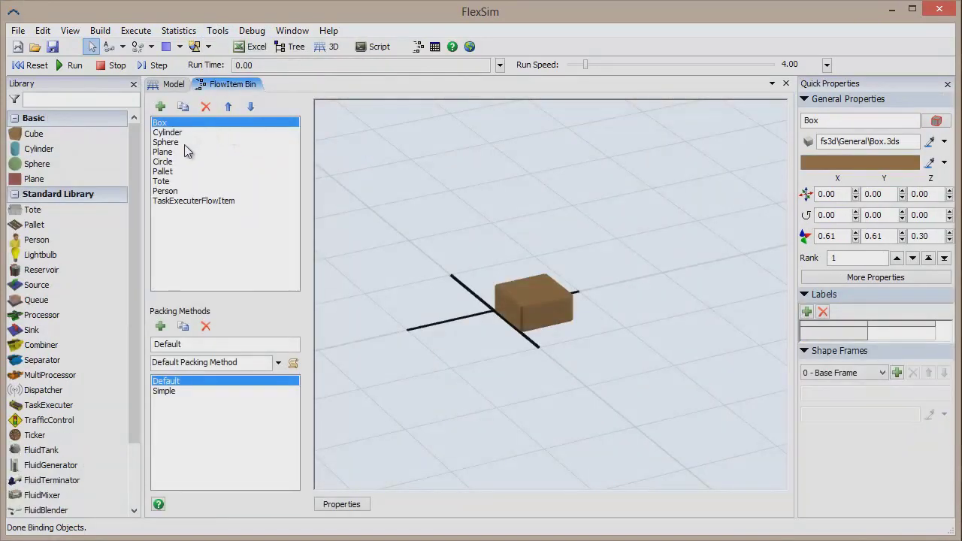
{"action": "left_click", "coordinate": [929, 163]}
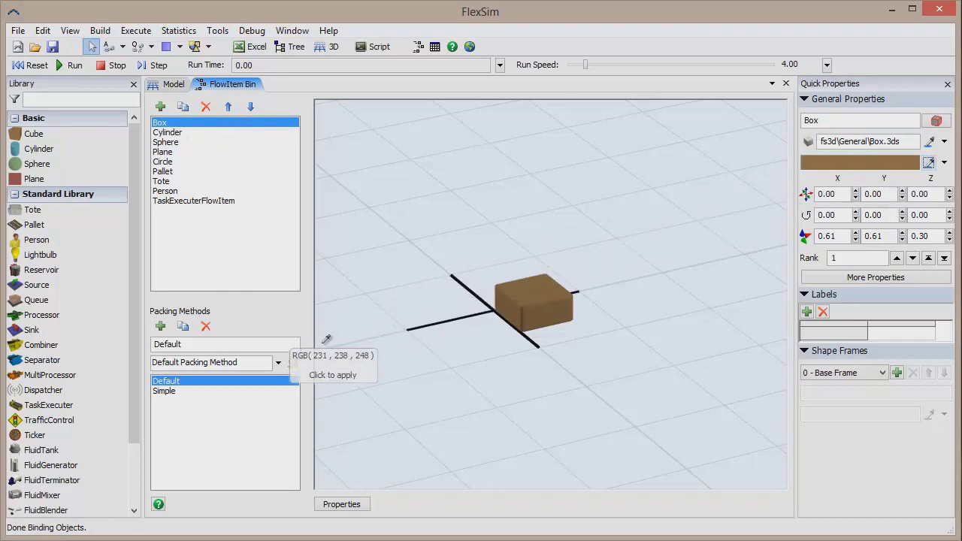
{"action": "left_click", "coordinate": [276, 383]}
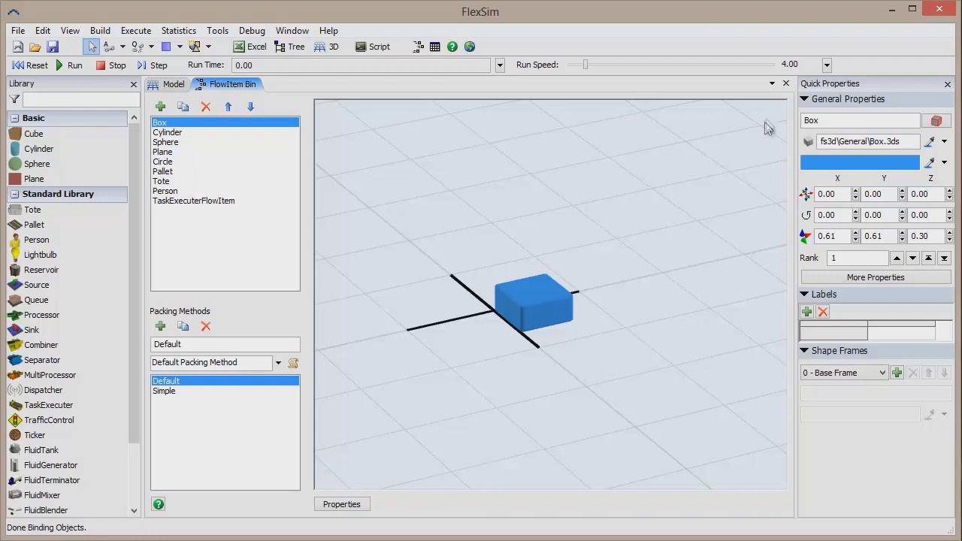
{"action": "left_click", "coordinate": [785, 84]}
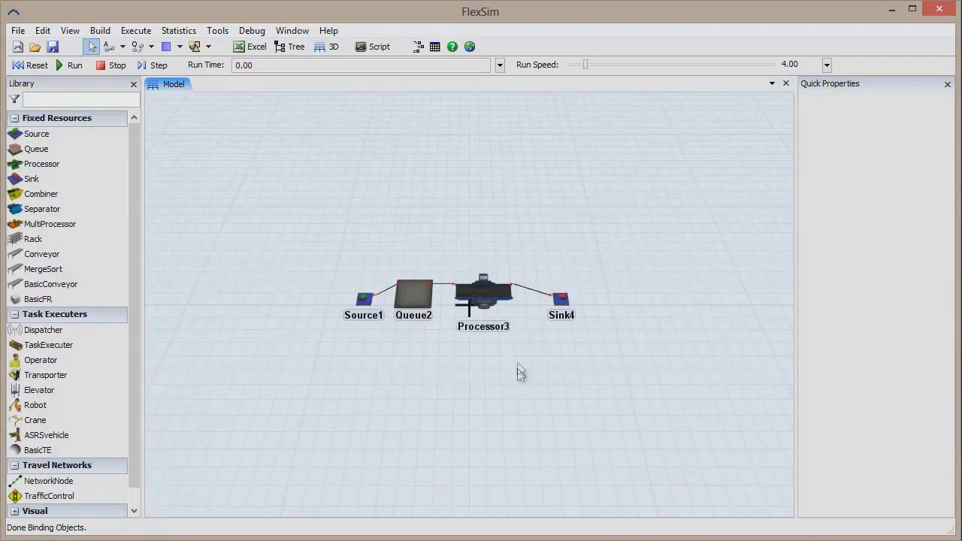
Step: Add a Set Item Type and Color OnEntry trigger to Processor3 with item type duniform(1,20)
{"action": "double_click", "coordinate": [504, 304]}
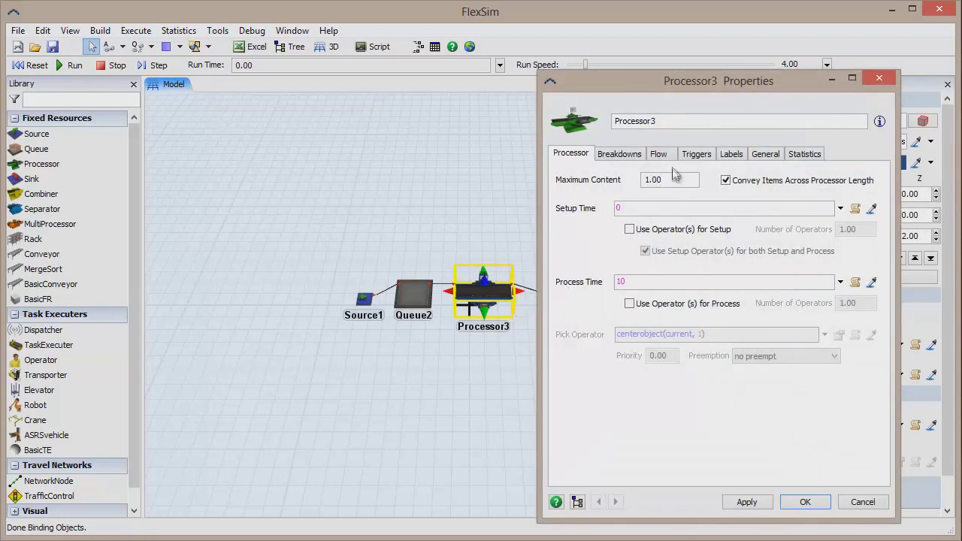
{"action": "left_click", "coordinate": [695, 157]}
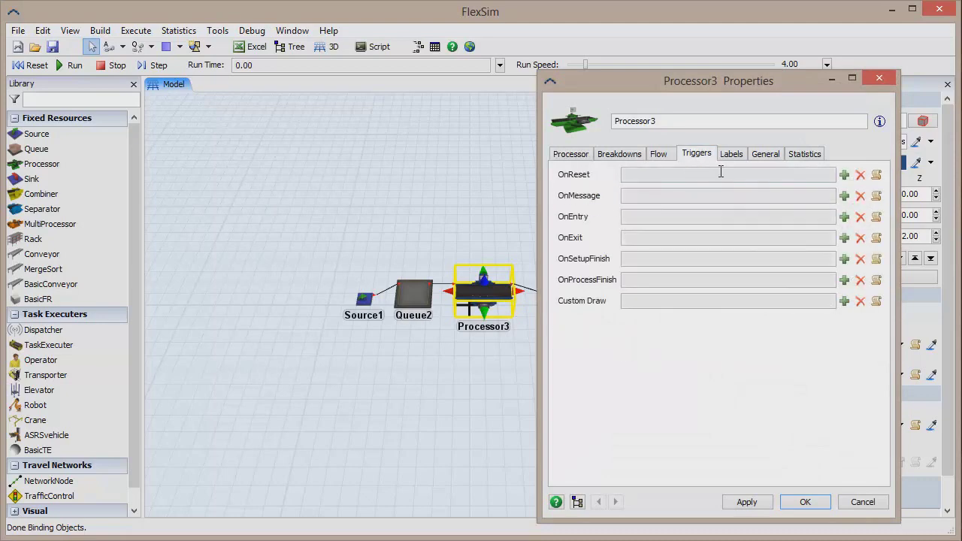
{"action": "left_click", "coordinate": [844, 216]}
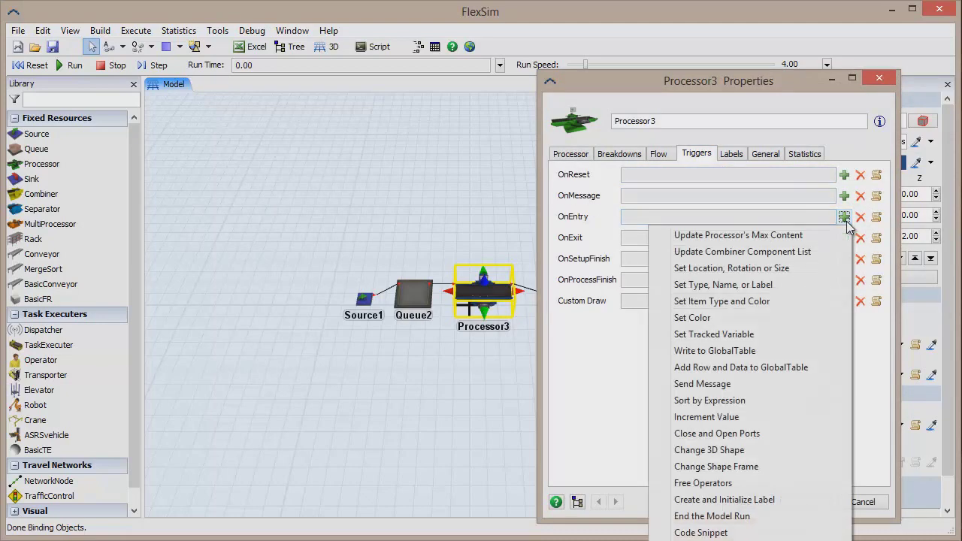
{"action": "left_click", "coordinate": [780, 300]}
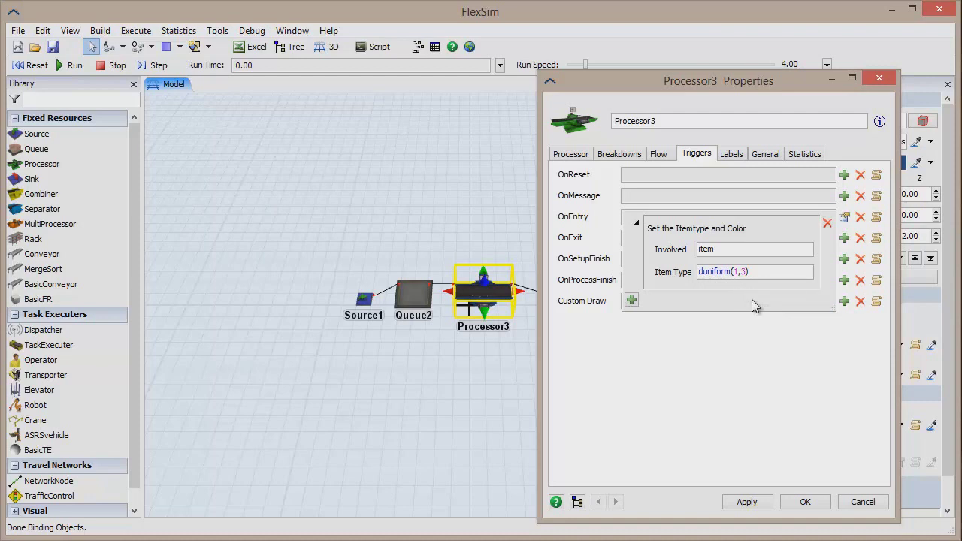
{"action": "left_click", "coordinate": [746, 271]}
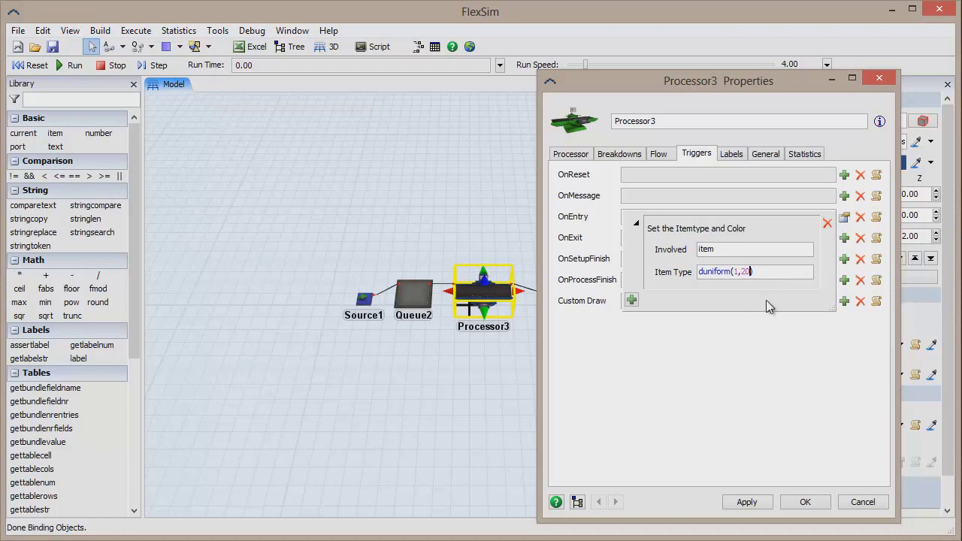
Step: Add a Set Color OnEntry operation whose Default expression reads colorarray(current, value)
{"action": "left_click", "coordinate": [632, 300]}
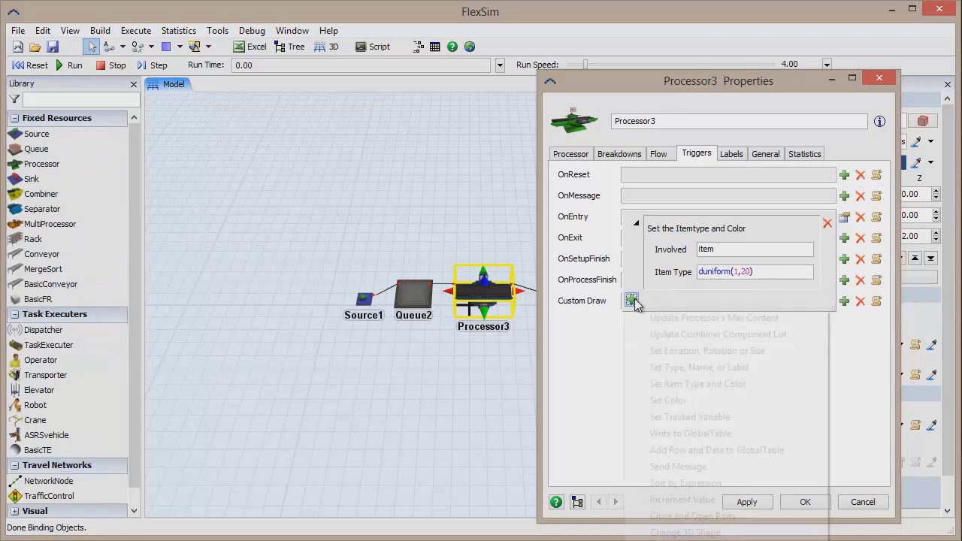
{"action": "left_click", "coordinate": [669, 401]}
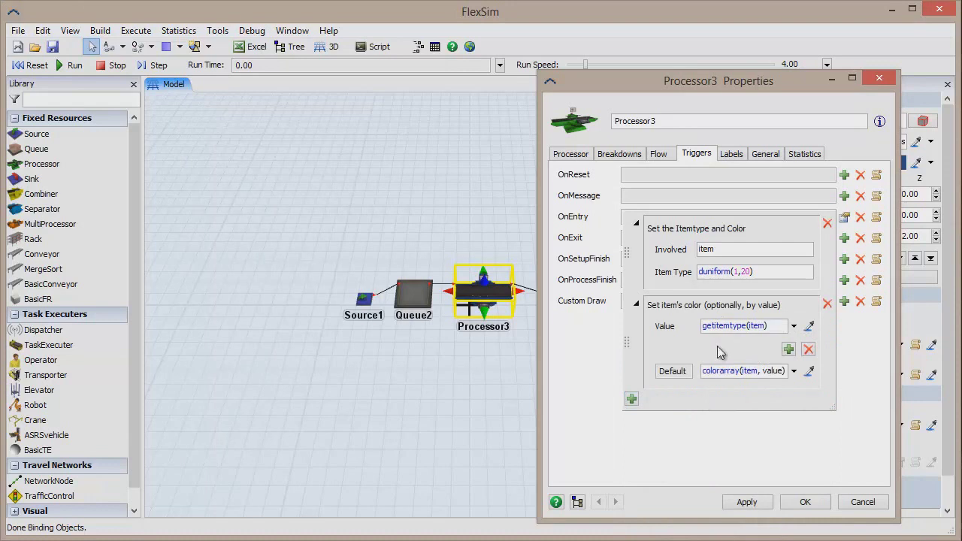
{"action": "double_click", "coordinate": [750, 370]}
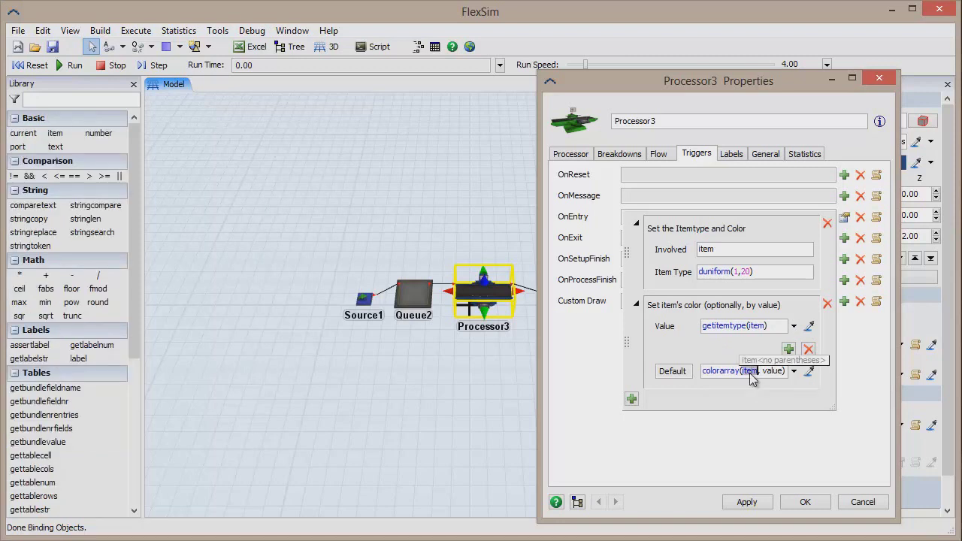
{"action": "left_click", "coordinate": [808, 373]}
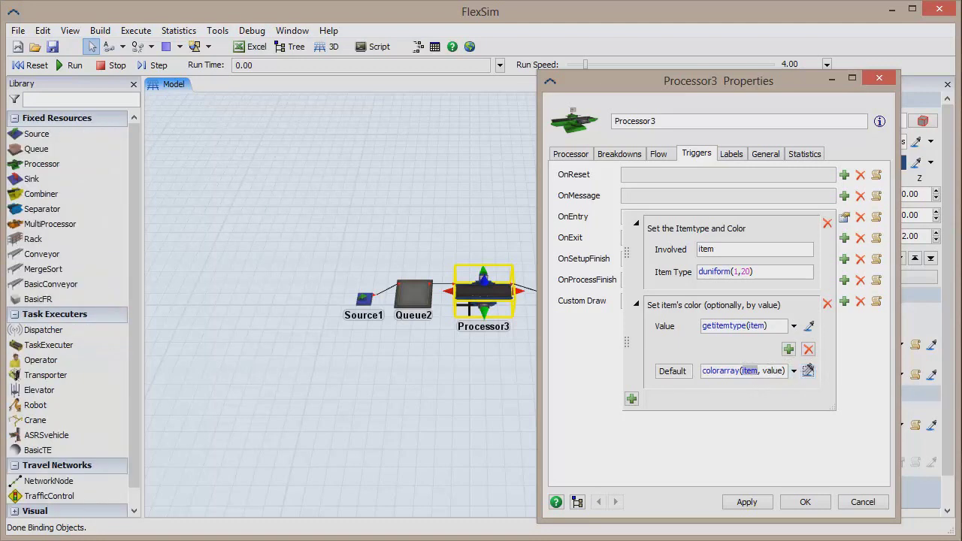
{"action": "left_click", "coordinate": [499, 293]}
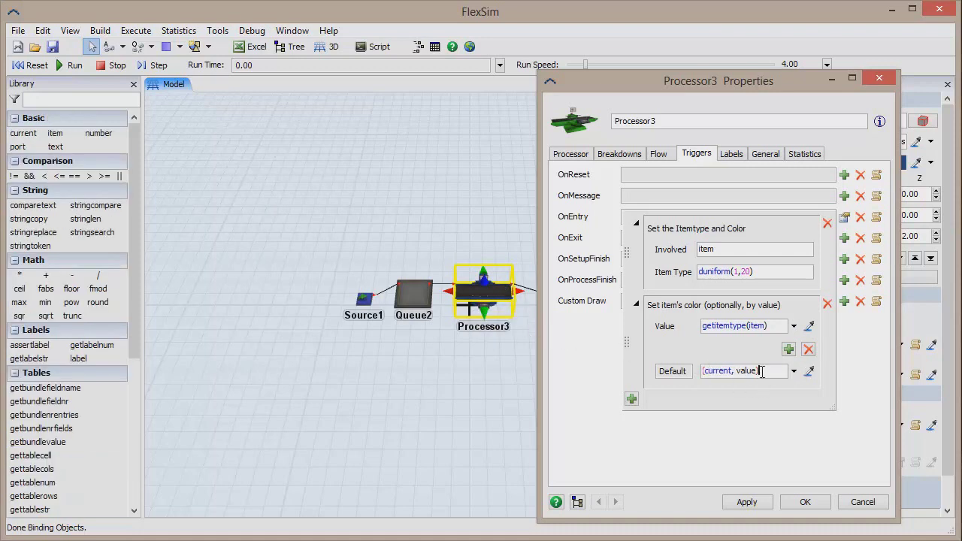
{"action": "left_click_drag", "start_coordinate": [761, 371], "coordinate": [665, 368]}
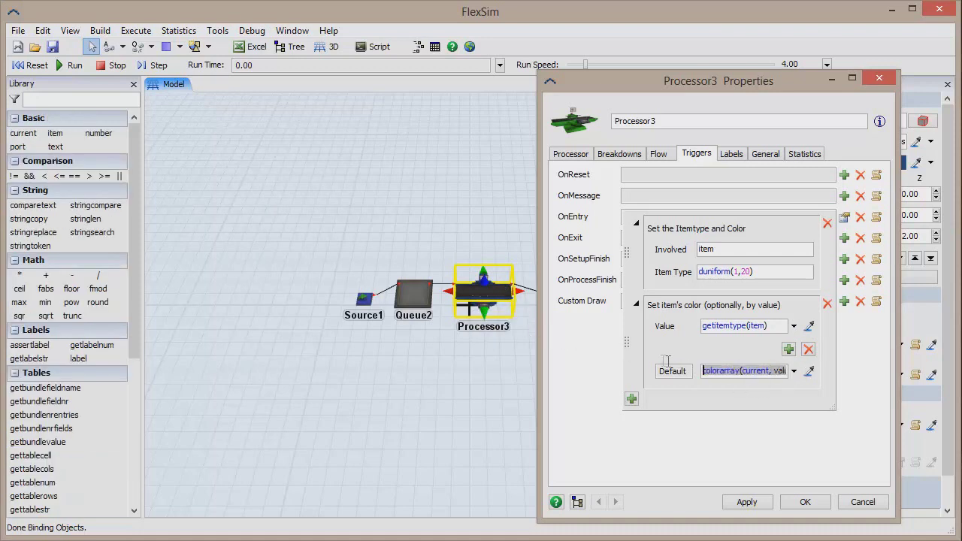
{"action": "left_click", "coordinate": [747, 372]}
{"action": "left_click", "coordinate": [768, 402]}
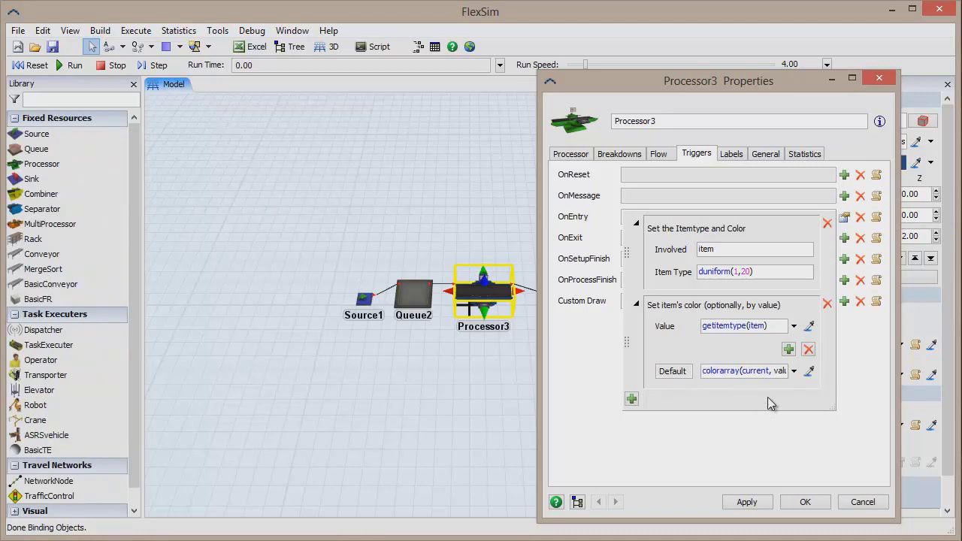
Step: Apply Processor3's trigger settings, then reset and run the simulation
{"action": "left_click", "coordinate": [805, 502]}
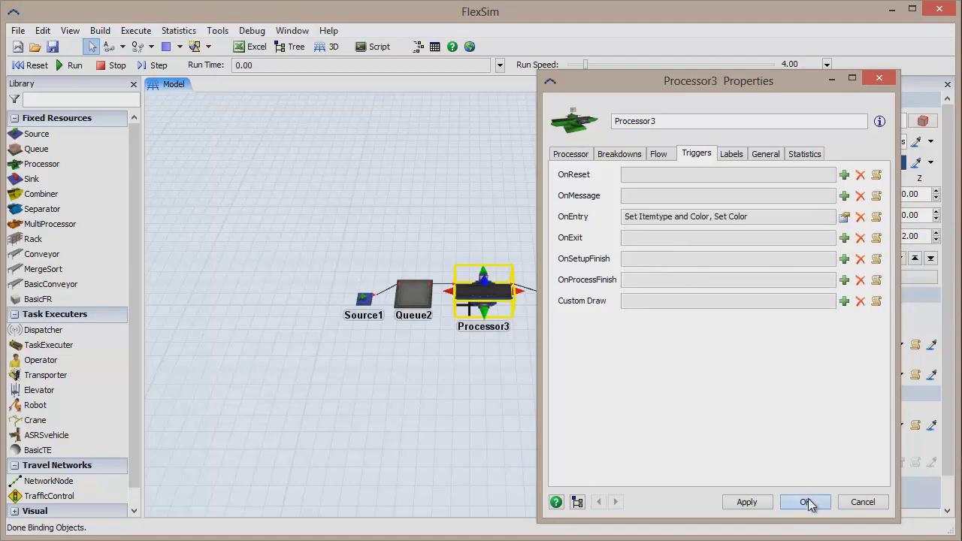
{"action": "left_click", "coordinate": [34, 66]}
{"action": "left_click", "coordinate": [76, 65]}
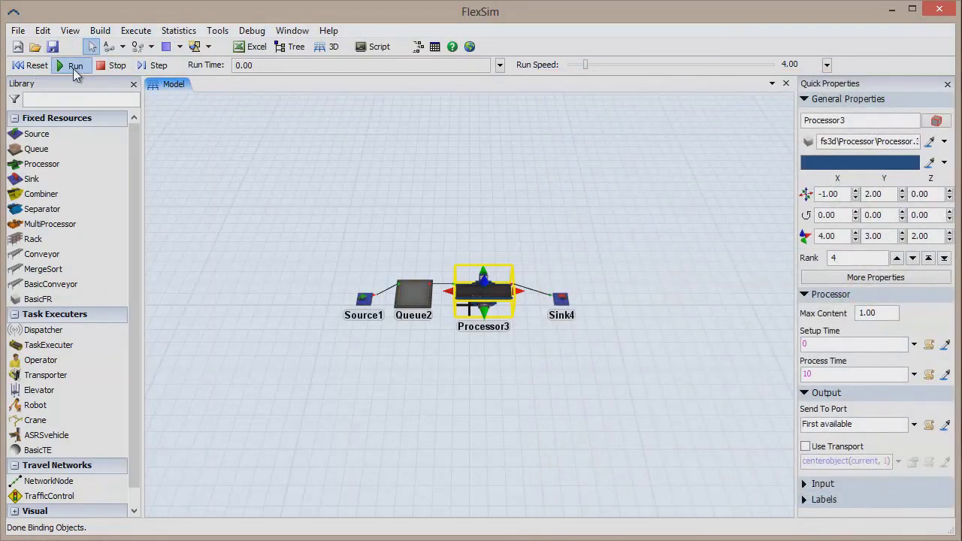